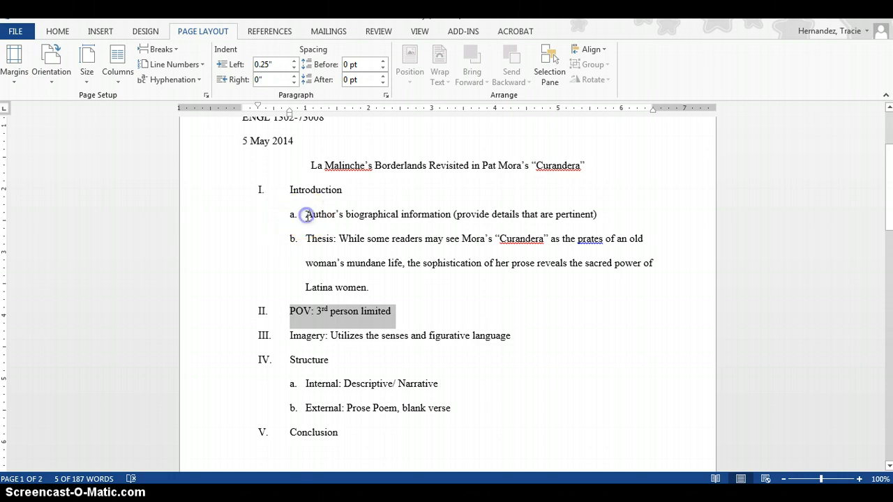
# - Work through the biographical item and the 'Latina women' line, then highlight and deselect the title
pyautogui.click(308, 217)
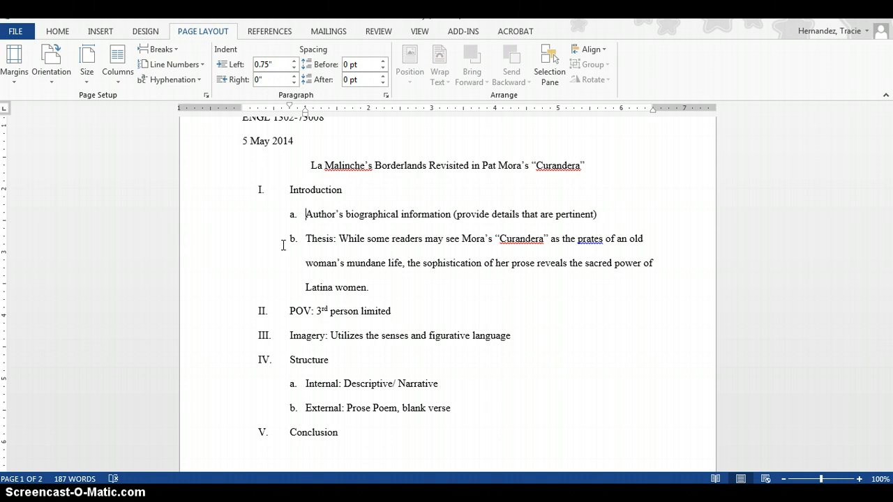
pyautogui.click(402, 284)
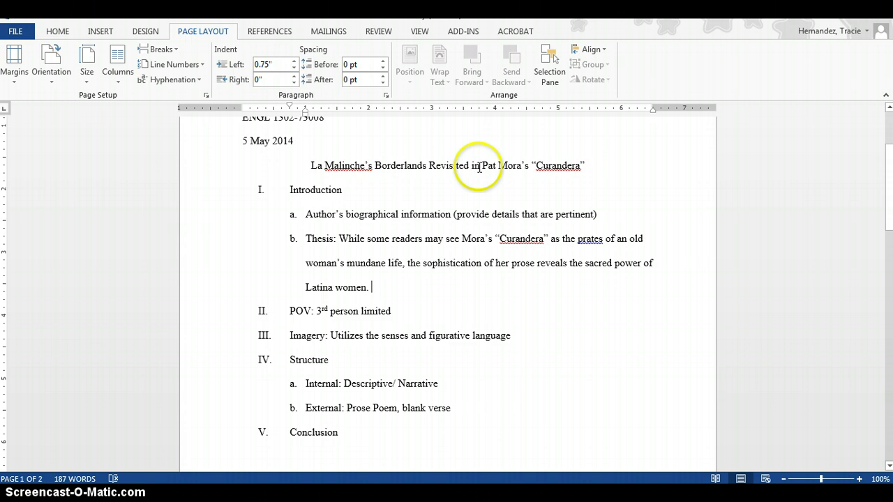
pyautogui.click(595, 166)
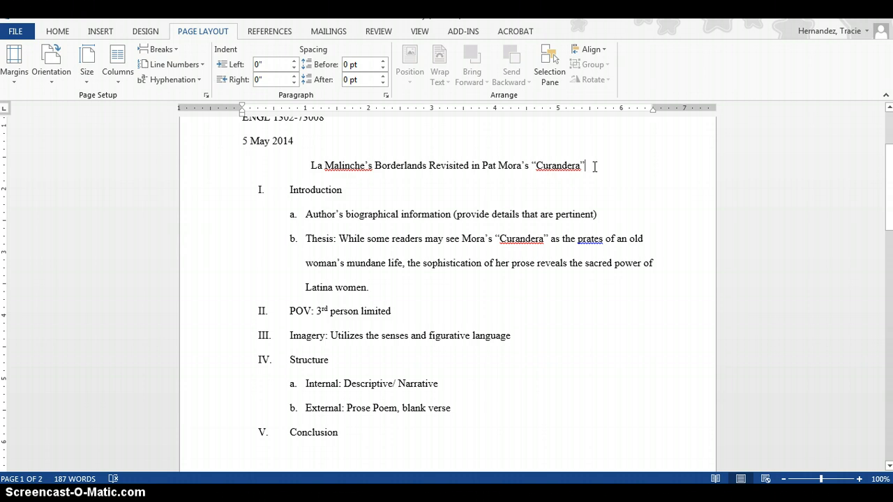
pyautogui.moveTo(310, 165); pyautogui.dragTo(593, 165)
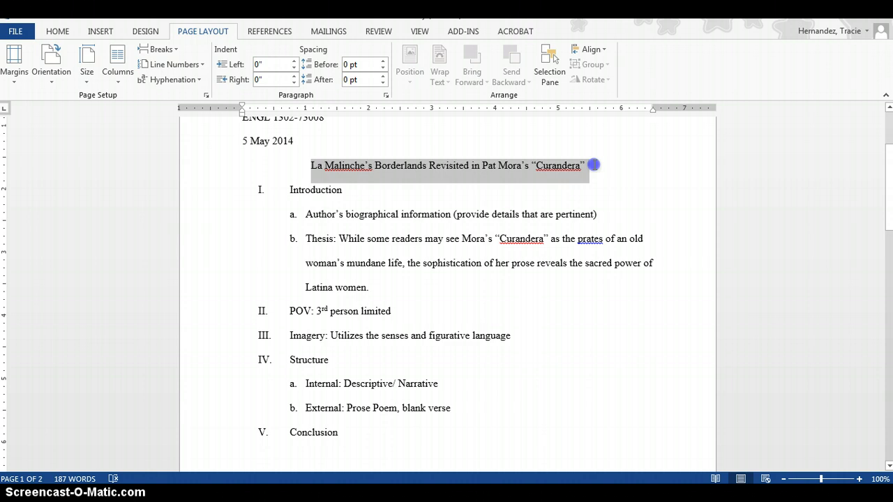
pyautogui.click(595, 168)
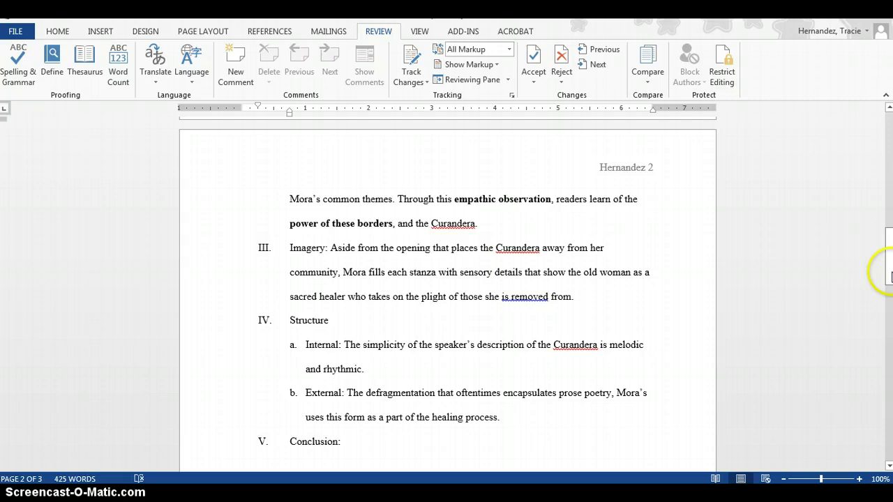
pyautogui.moveTo(888, 256); pyautogui.dragTo(888, 136)
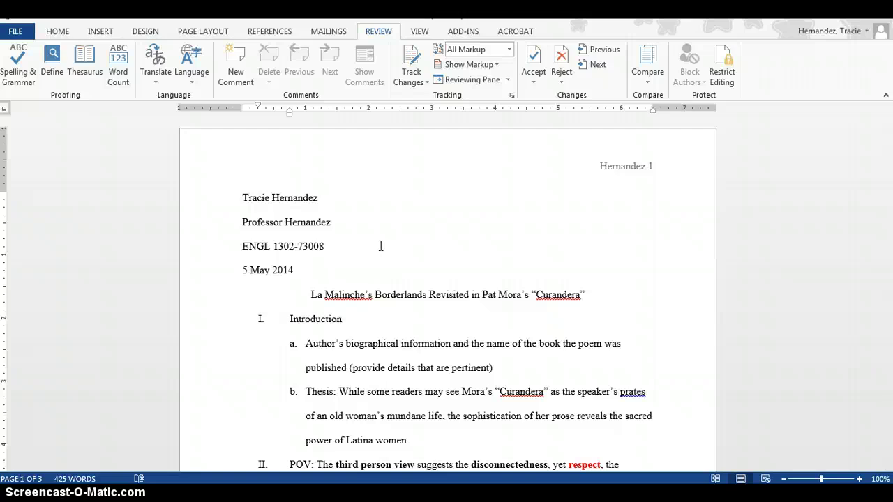
pyautogui.click(886, 169)
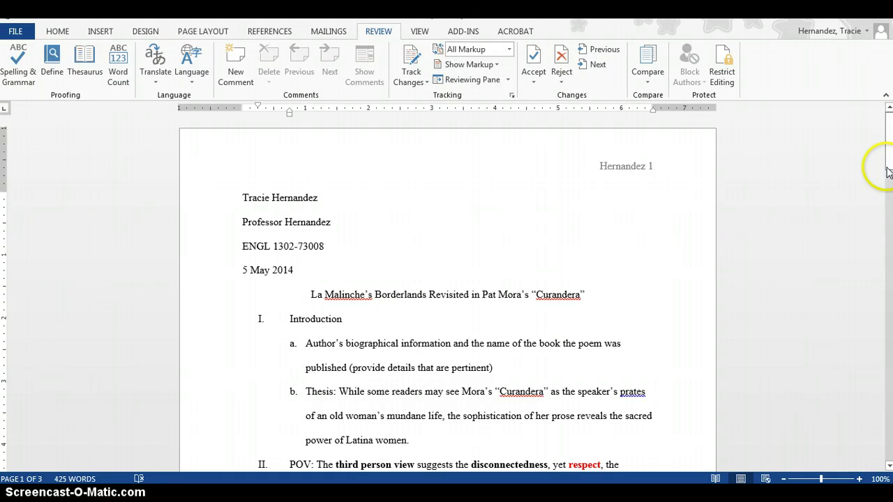
pyautogui.moveTo(888, 170); pyautogui.dragTo(879, 189)
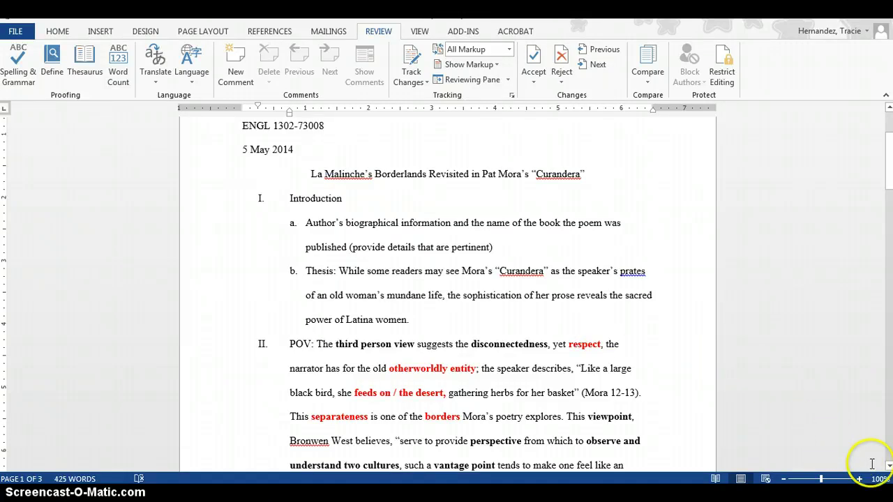
# - Scroll through the outline and replace the selected text with 'I'
pyautogui.click(889, 466)
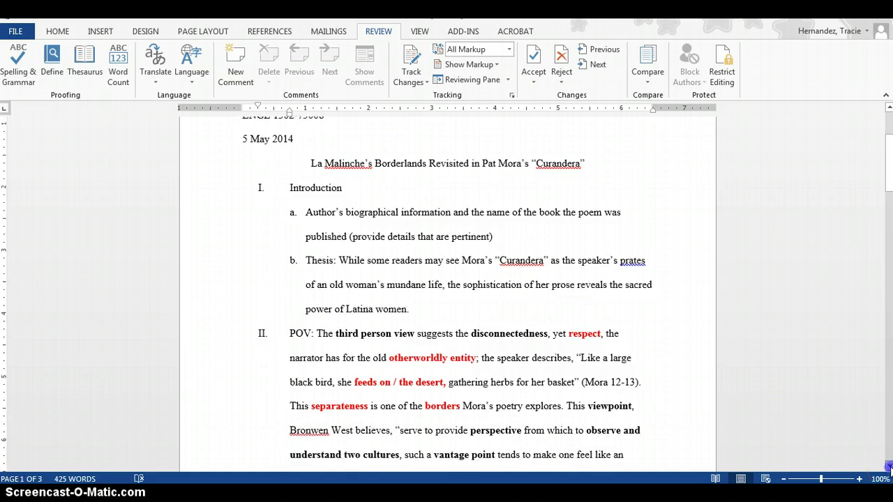
pyautogui.click(889, 466)
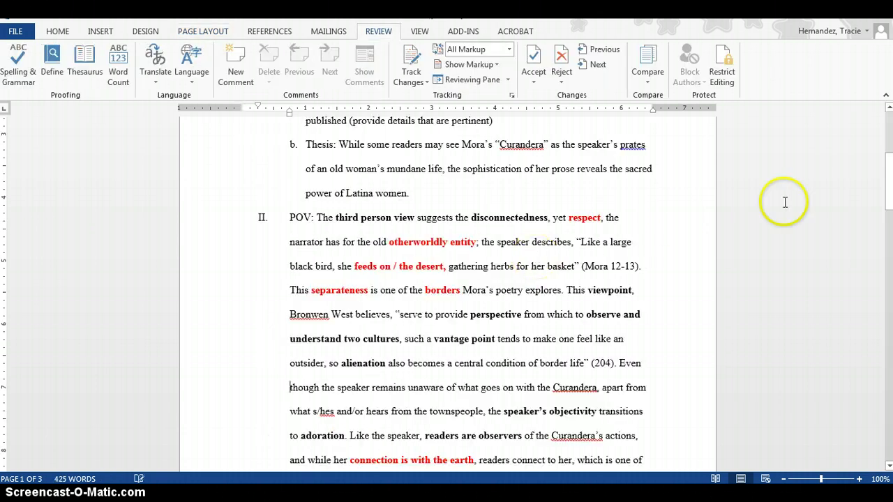
pyautogui.moveTo(887, 202); pyautogui.dragTo(859, 284)
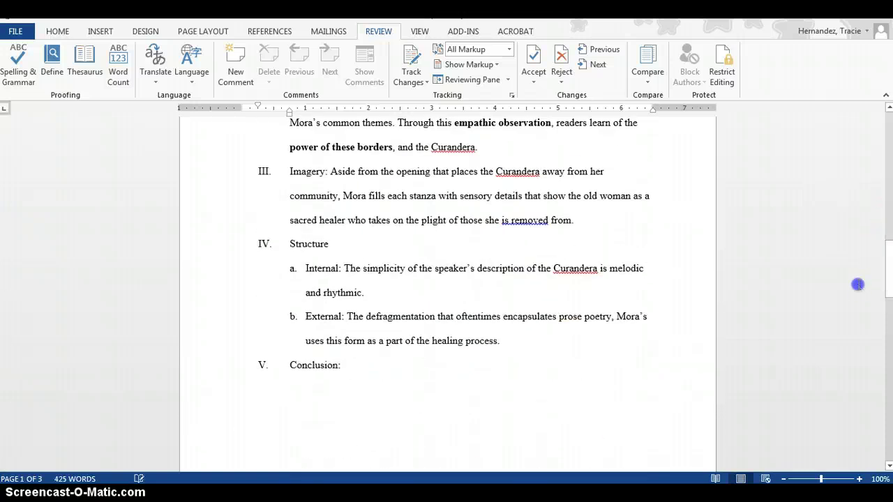
pyautogui.press('Delete')
pyautogui.write('I')
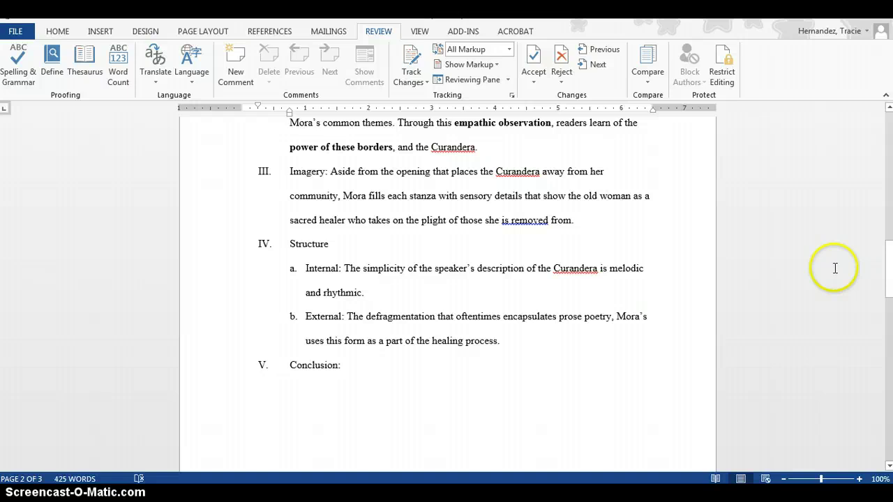
# - Scroll back up, then switch to the EBSCOhost results for 'Curandera' and Mora
pyautogui.click(889, 286)
pyautogui.moveTo(890, 286); pyautogui.dragTo(889, 217)
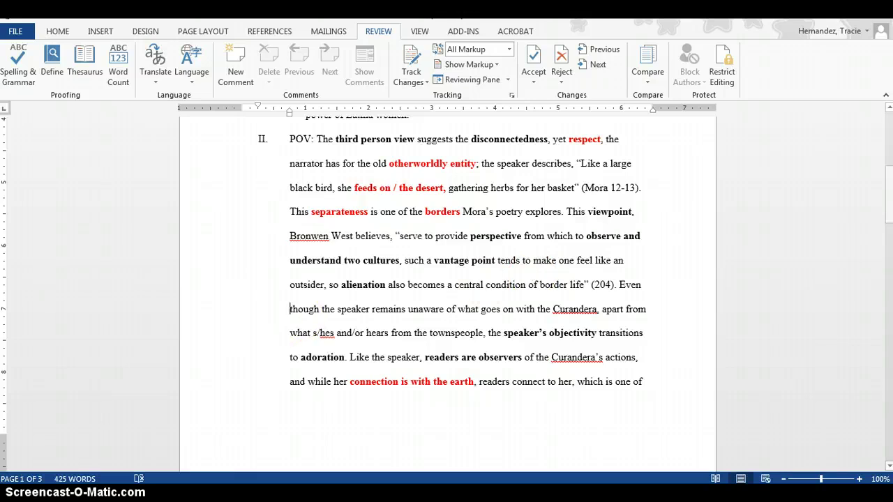
pyautogui.click(258, 432)
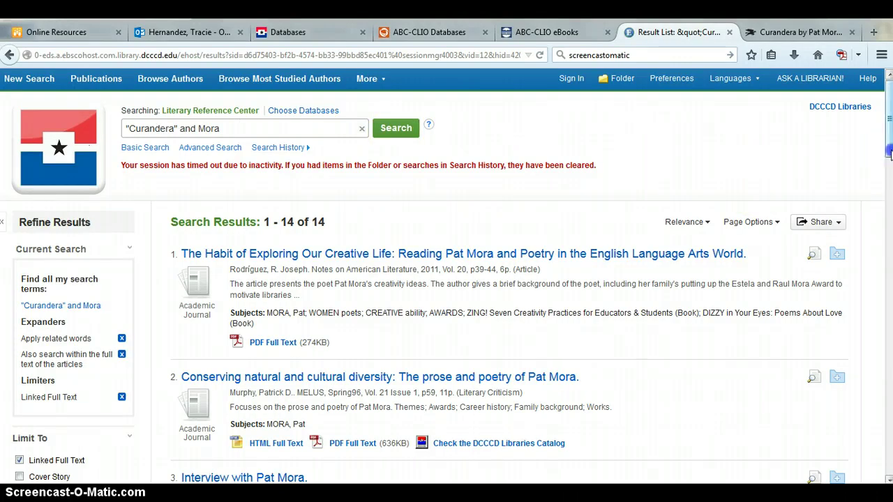
# - Scroll past the 14 Pat Mora results, then switch to the ABC-CLIO eBook tab
pyautogui.scroll(-2, 890, 154)
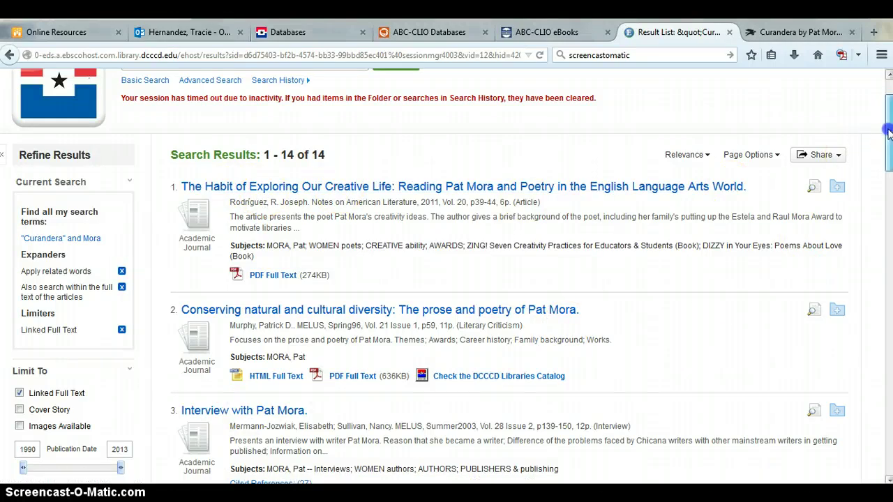
pyautogui.moveTo(890, 133); pyautogui.dragTo(878, 173)
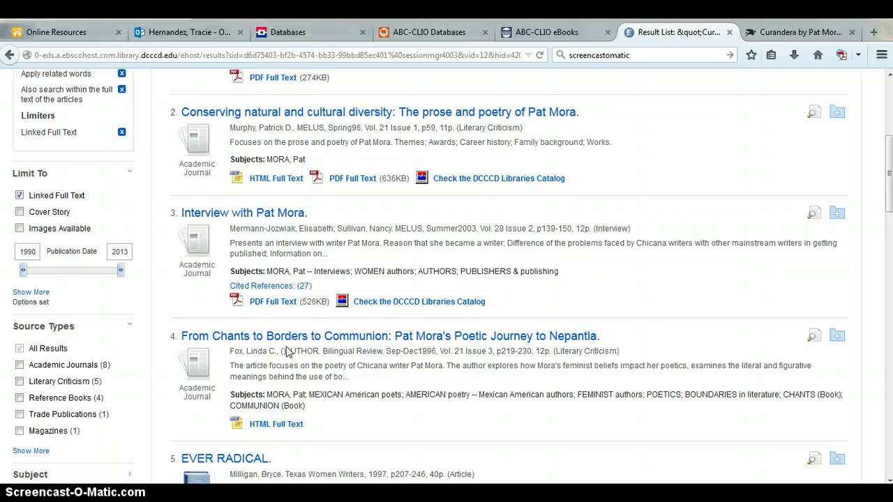
pyautogui.click(564, 34)
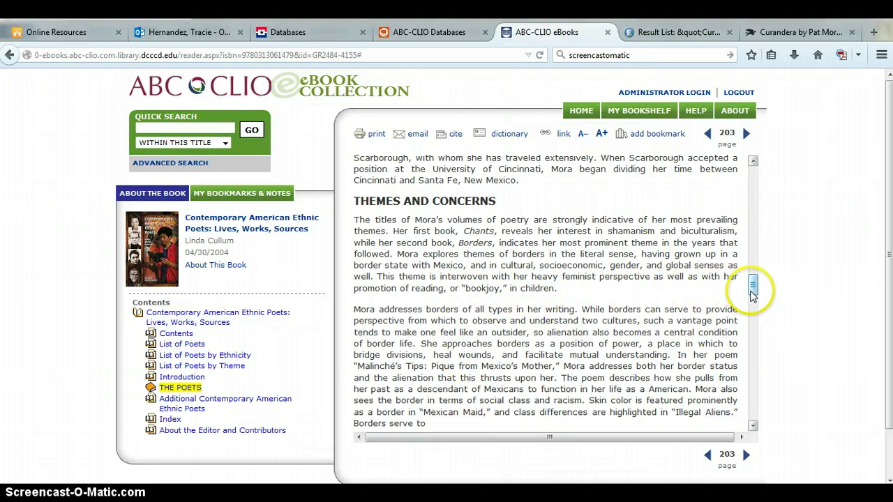
# - Scroll within page 203's 'Themes and Concerns' section on Pat Mora
pyautogui.moveTo(752, 295); pyautogui.dragTo(752, 312)
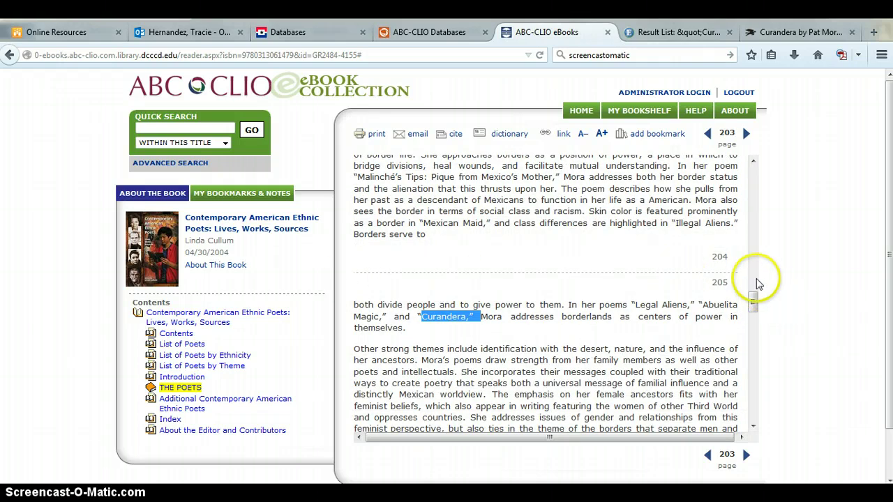
pyautogui.moveTo(752, 300); pyautogui.dragTo(757, 271)
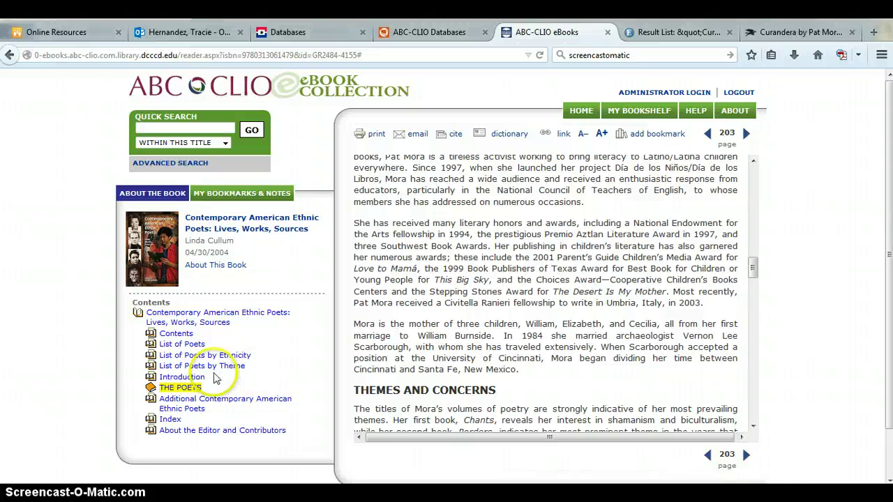
# - Back in the Word outline, highlight section II's 'POV:' label, then clear the highlight
pyautogui.moveTo(369, 498)
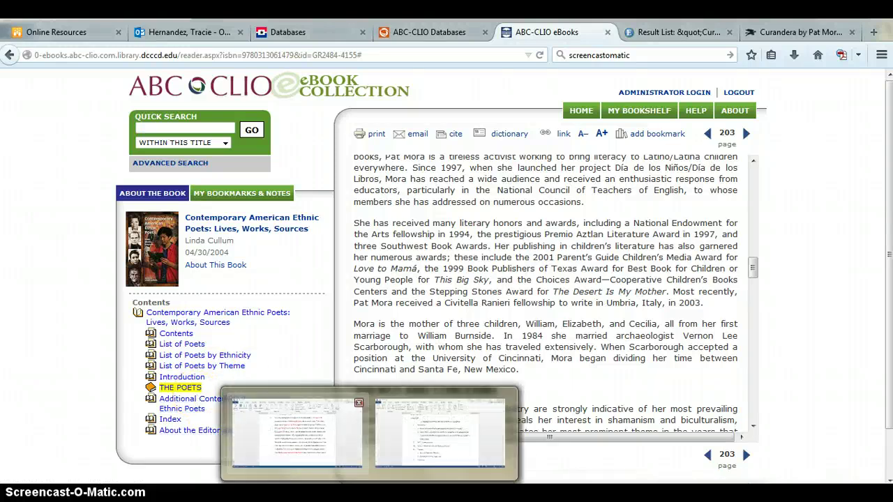
pyautogui.click(297, 432)
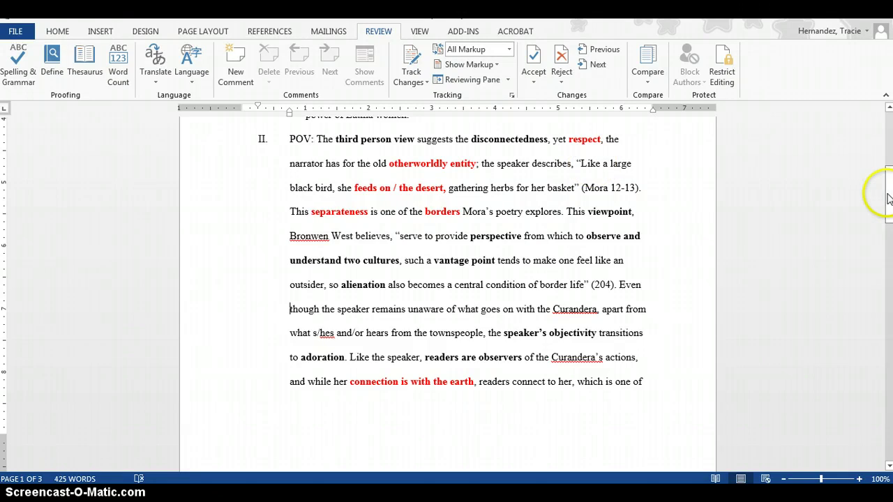
pyautogui.moveTo(887, 195); pyautogui.dragTo(887, 177)
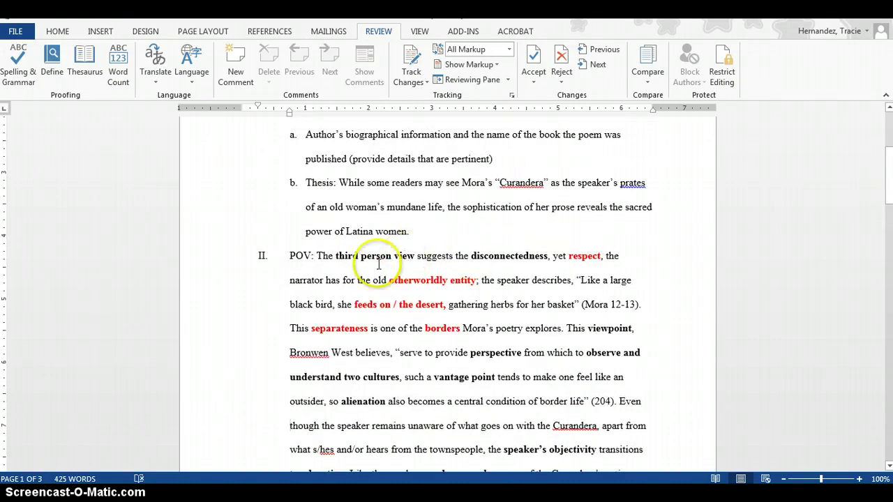
pyautogui.moveTo(313, 256); pyautogui.dragTo(291, 258)
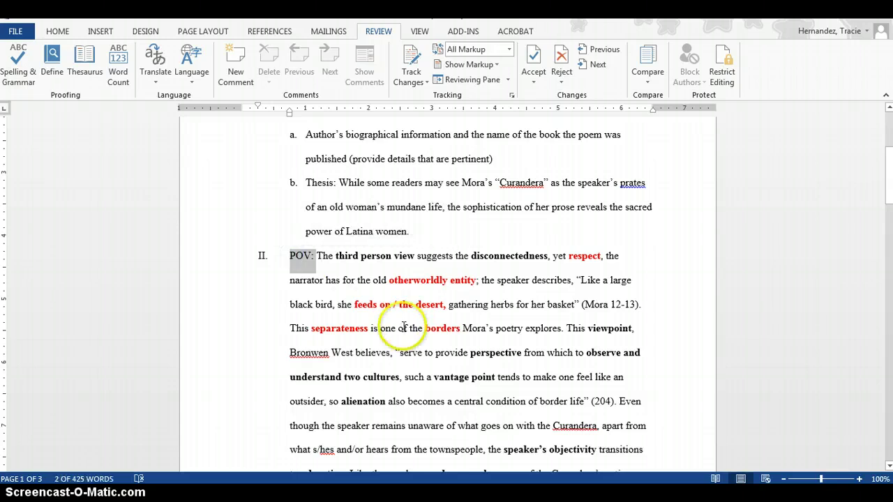
pyautogui.click(422, 281)
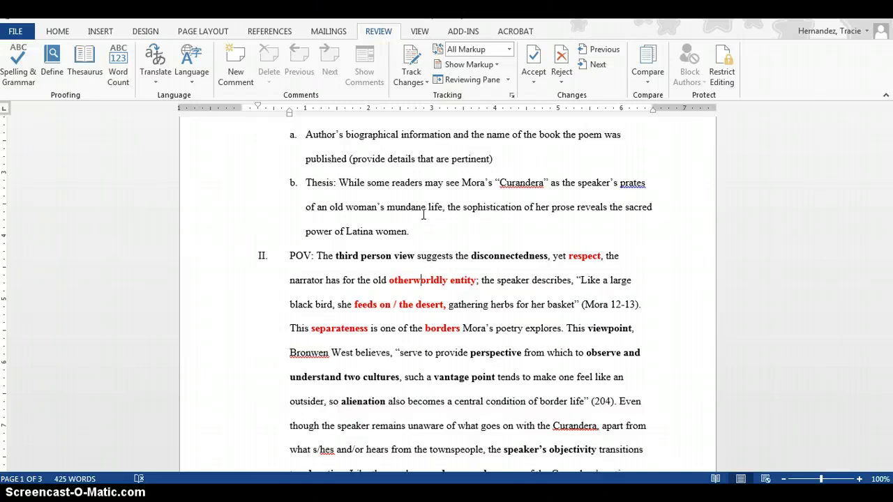
pyautogui.moveTo(889, 180); pyautogui.dragTo(890, 190)
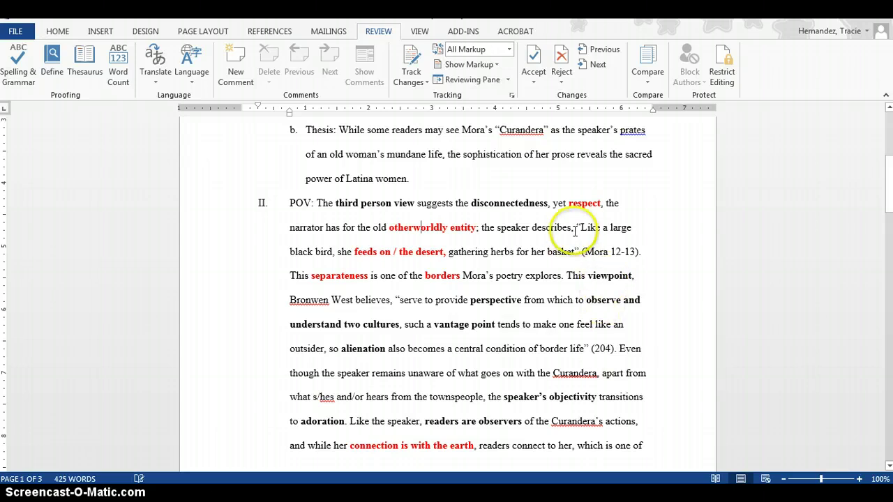
pyautogui.moveTo(579, 228); pyautogui.dragTo(646, 254)
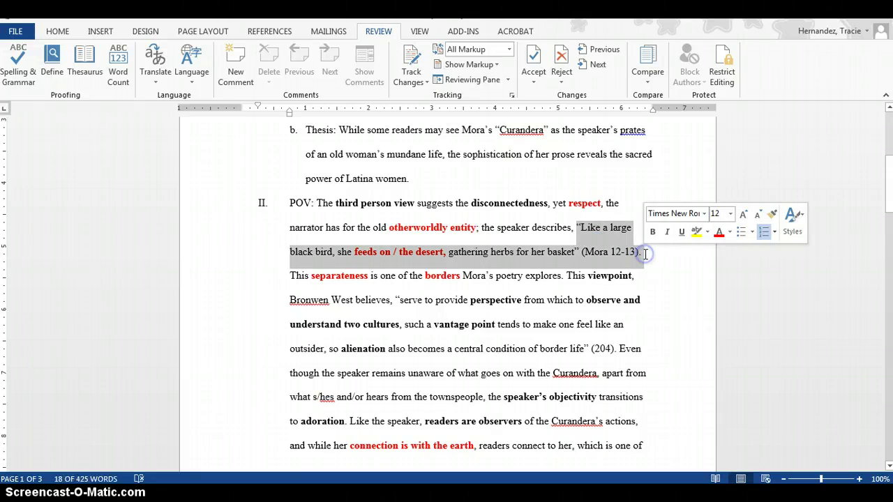
pyautogui.click(399, 252)
pyautogui.moveTo(395, 252); pyautogui.dragTo(405, 252)
pyautogui.write('t')
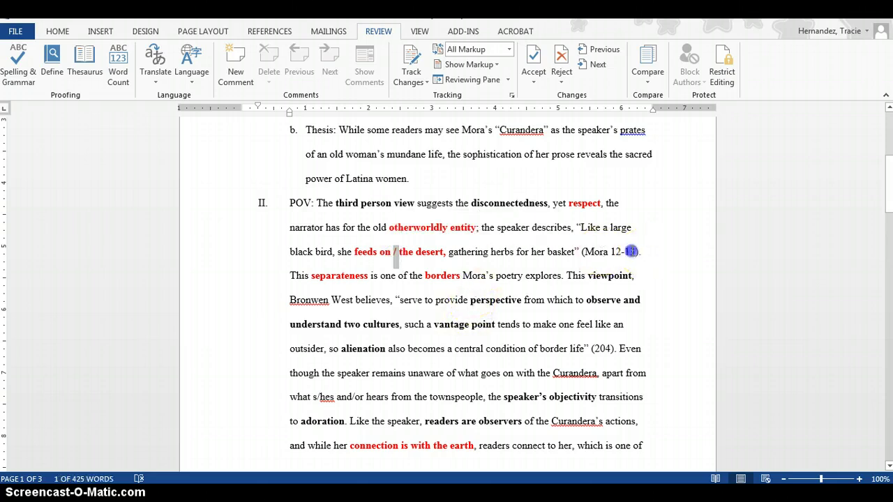
pyautogui.moveTo(641, 252); pyautogui.dragTo(576, 235)
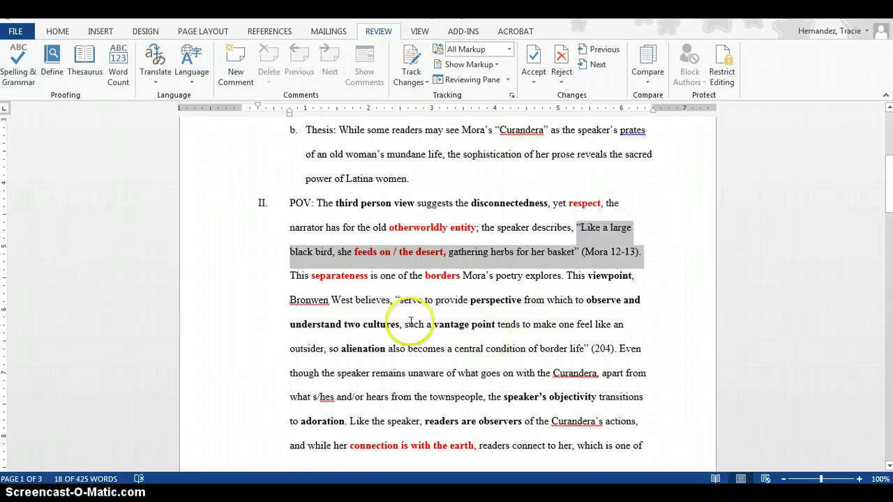
pyautogui.moveTo(291, 300); pyautogui.dragTo(614, 350)
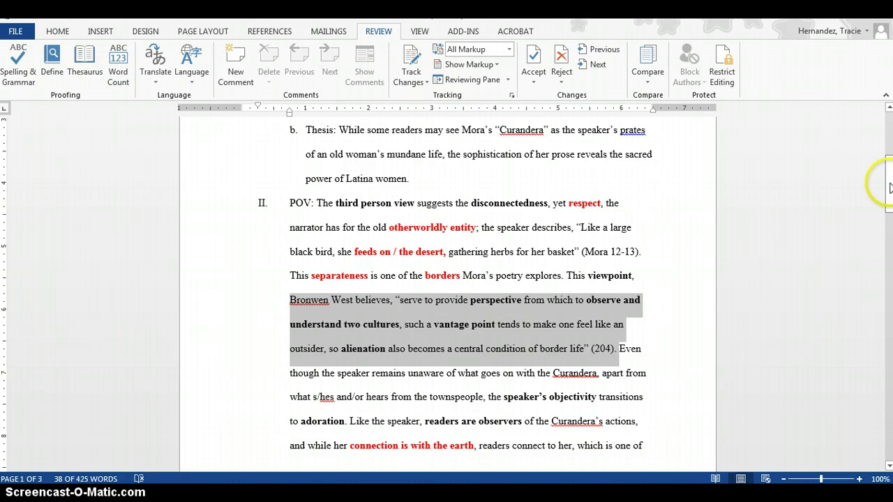
pyautogui.moveTo(890, 184); pyautogui.dragTo(890, 196)
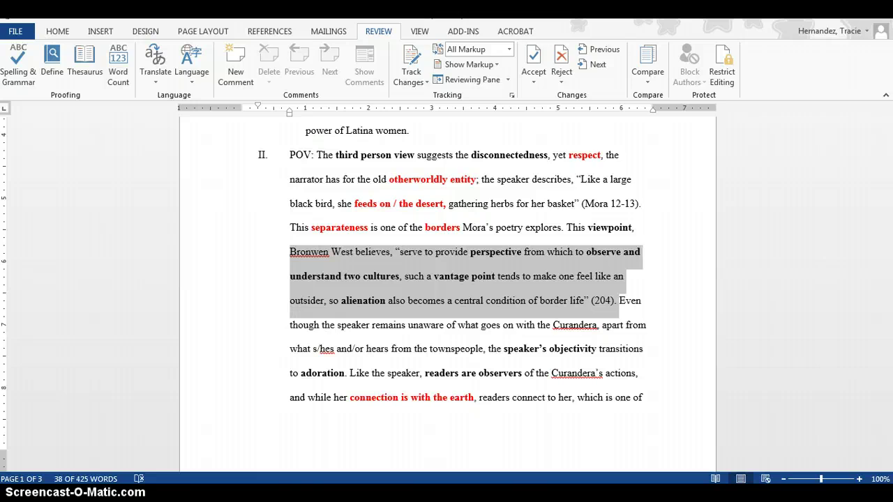
pyautogui.click(200, 466)
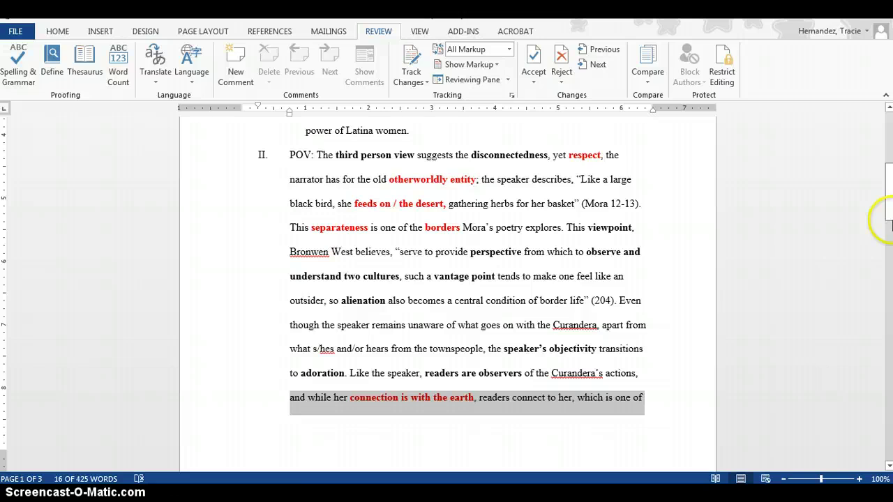
# - Scroll to page 2 and select the POV paragraph backward from 'Curandera.' to 'The third person view'
pyautogui.click(890, 224)
pyautogui.moveTo(891, 222); pyautogui.dragTo(890, 190)
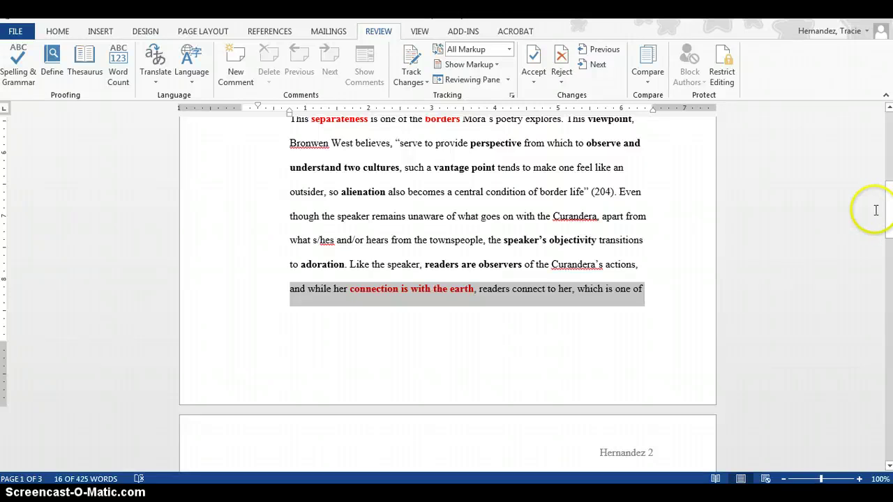
pyautogui.click(889, 211)
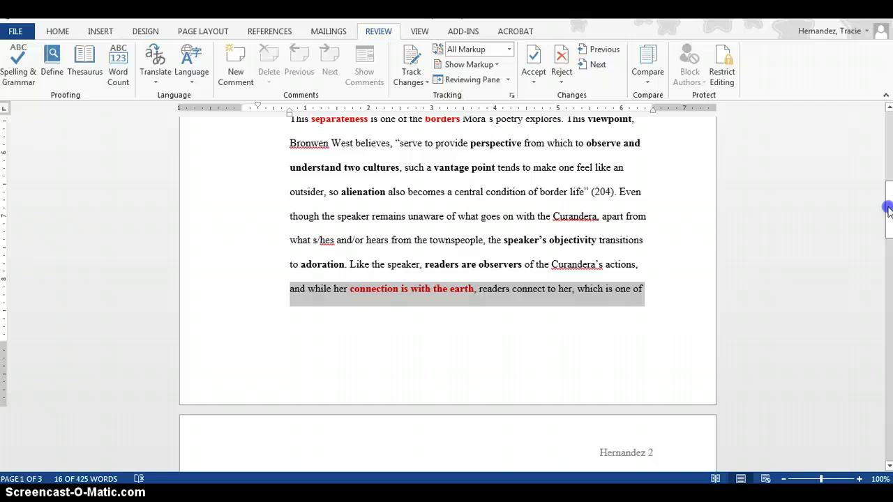
pyautogui.moveTo(889, 212); pyautogui.dragTo(891, 222)
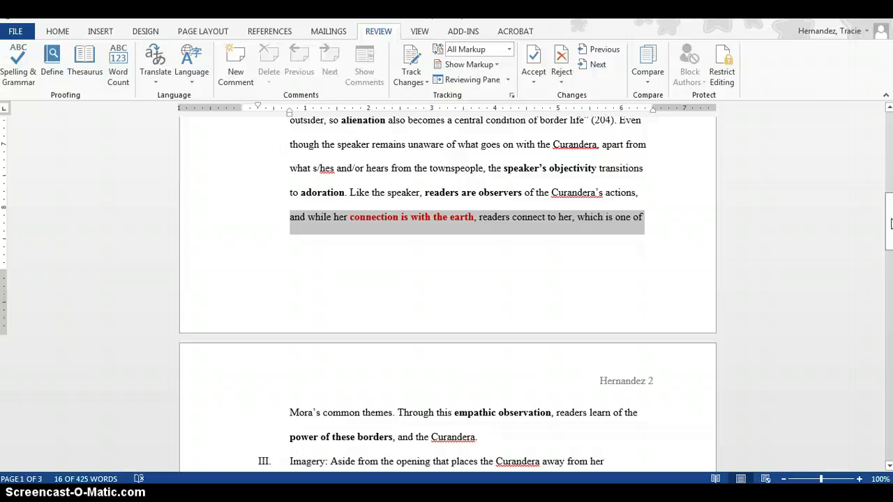
pyautogui.click(488, 438)
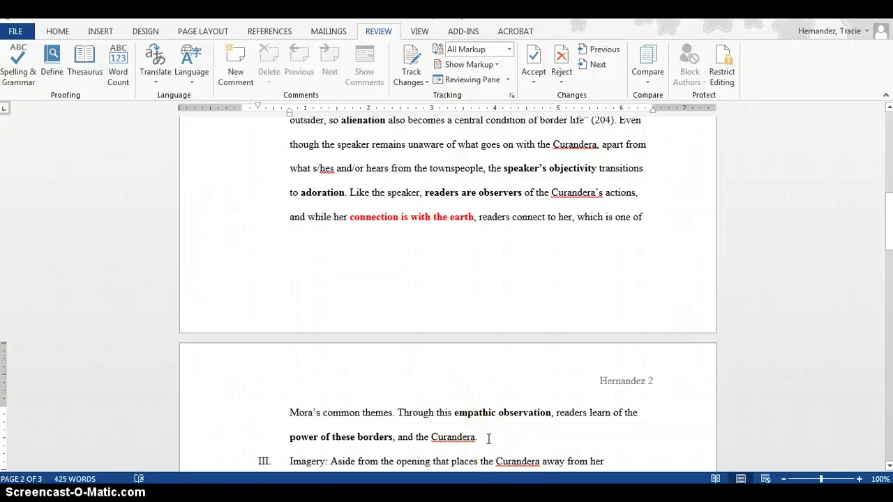
pyautogui.moveTo(487, 438); pyautogui.dragTo(318, 212)
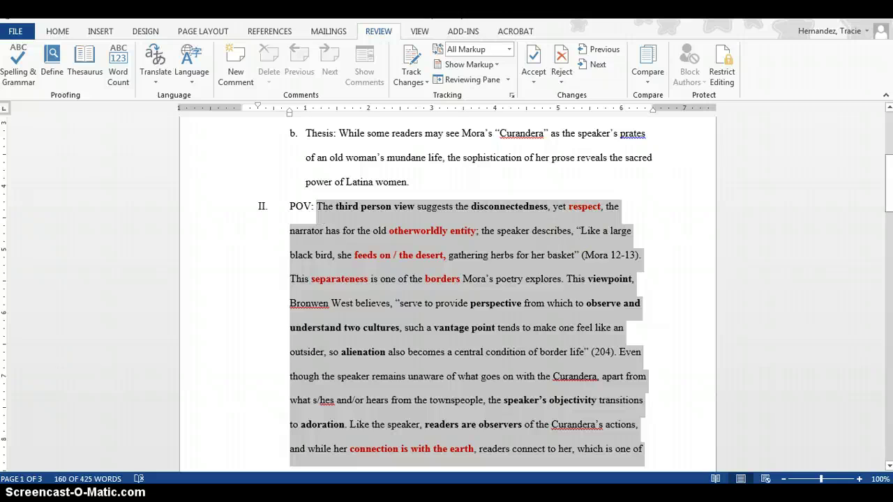
# - Paste the POV paragraph below the V. Conclusion heading and select the pasted text
pyautogui.moveTo(889, 185); pyautogui.dragTo(877, 321)
pyautogui.click(261, 235)
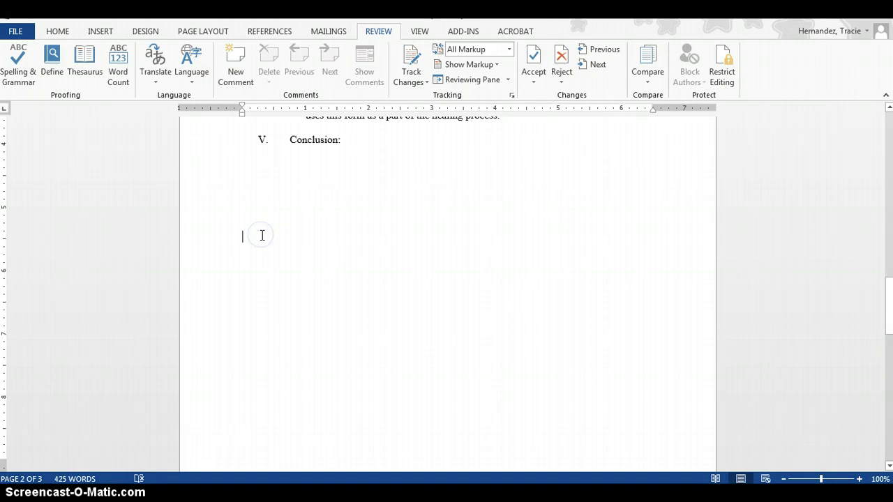
pyautogui.hotkey('ctrl', 'v')
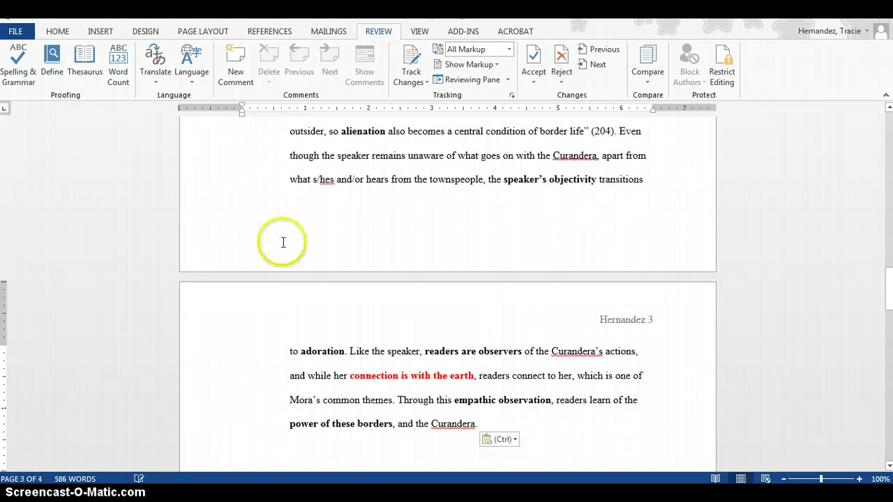
pyautogui.moveTo(494, 428); pyautogui.dragTo(287, 237)
# - Strip the VI. numbering and indent from the pasted POV paragraph, leaving plain body text
pyautogui.click(287, 237)
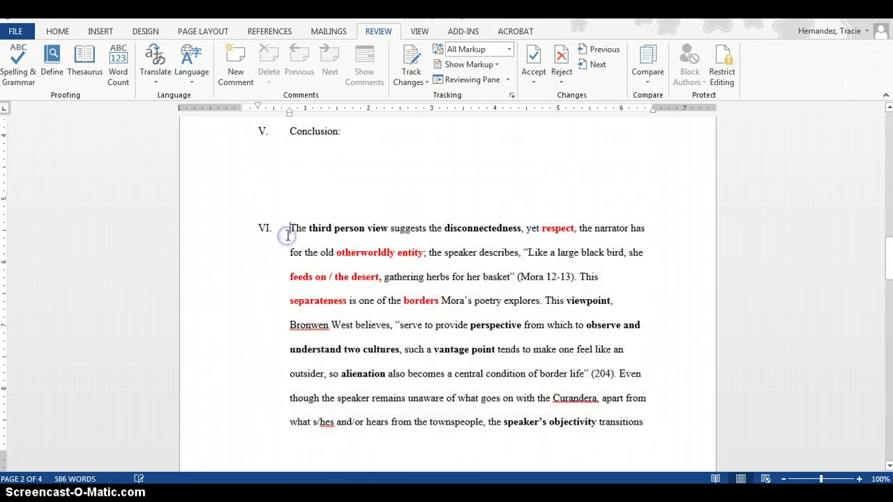
pyautogui.press('BackSpace')
pyautogui.press('BackSpace')
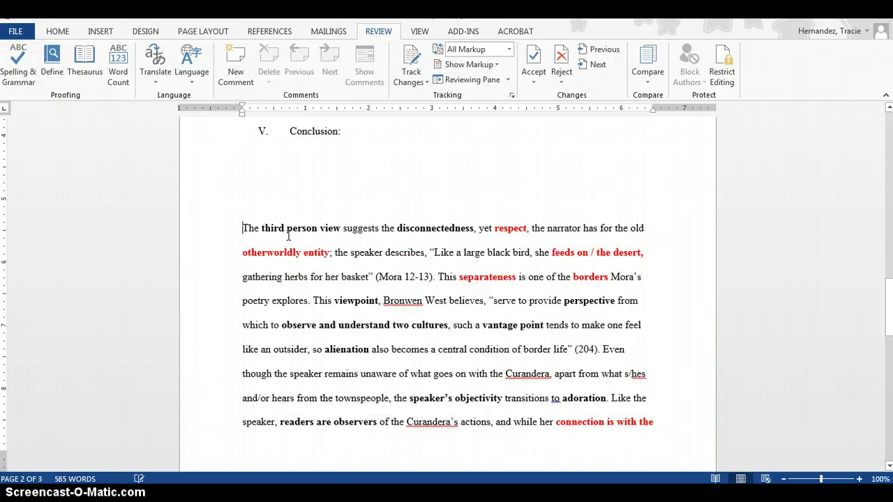
pyautogui.moveTo(244, 229); pyautogui.dragTo(575, 353)
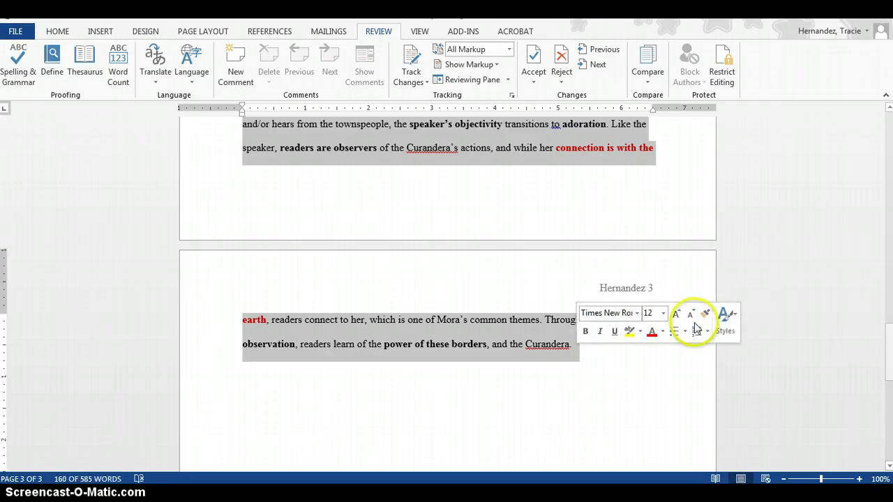
pyautogui.moveTo(889, 359); pyautogui.dragTo(879, 321)
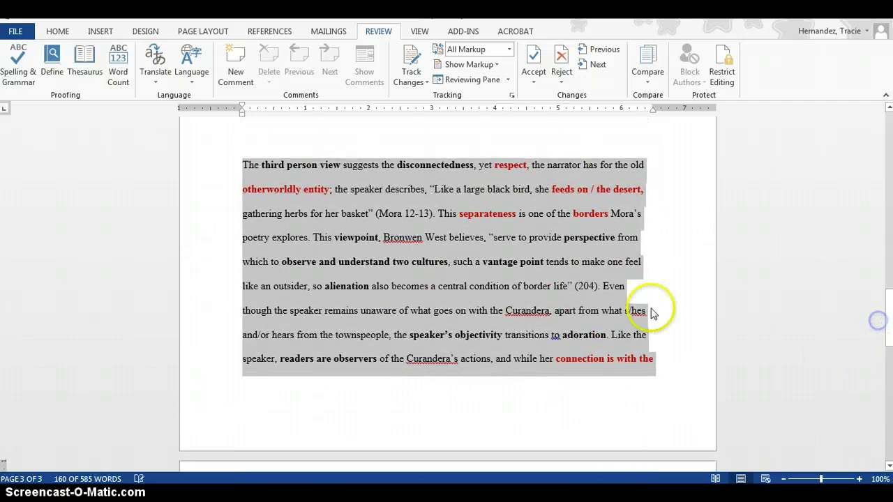
pyautogui.click(528, 261)
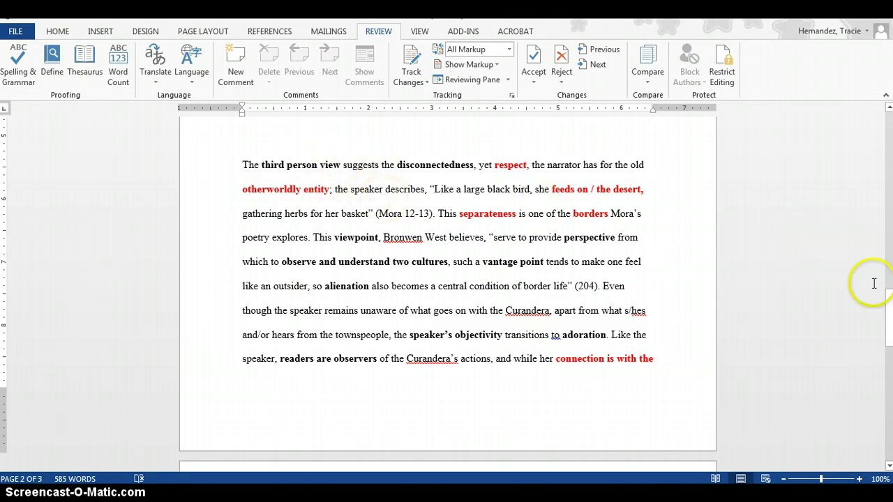
pyautogui.moveTo(883, 301)
pyautogui.mouseDown()
pyautogui.moveTo(888, 348)
pyautogui.moveTo(884, 305)
pyautogui.mouseUp()
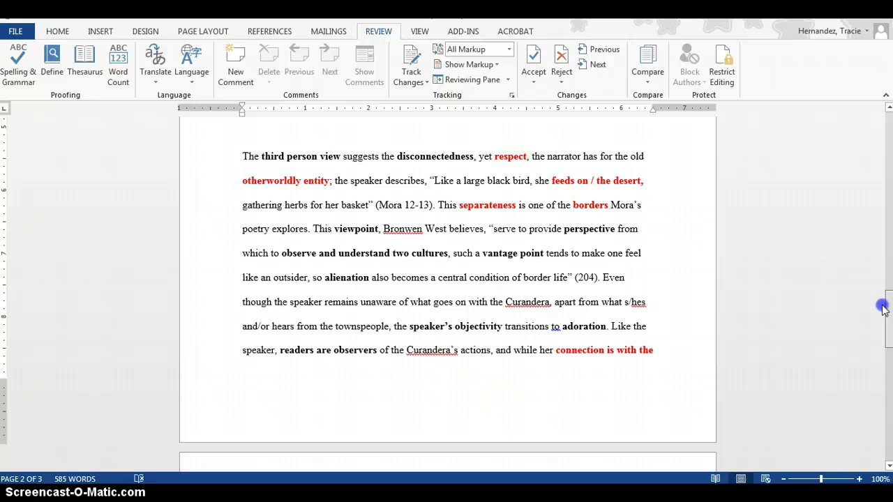
# - Scroll up to the thesis statement on page 1, then scroll down to Works Cited
pyautogui.click(560, 328)
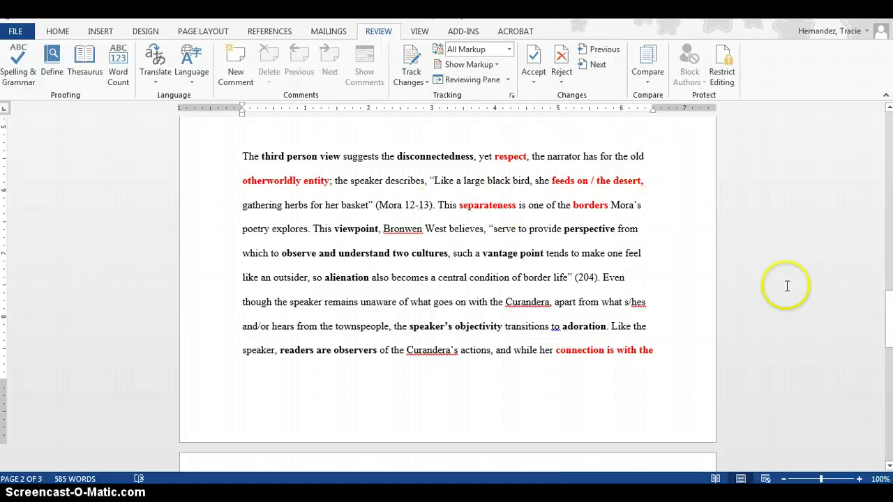
pyautogui.moveTo(890, 333); pyautogui.dragTo(886, 178)
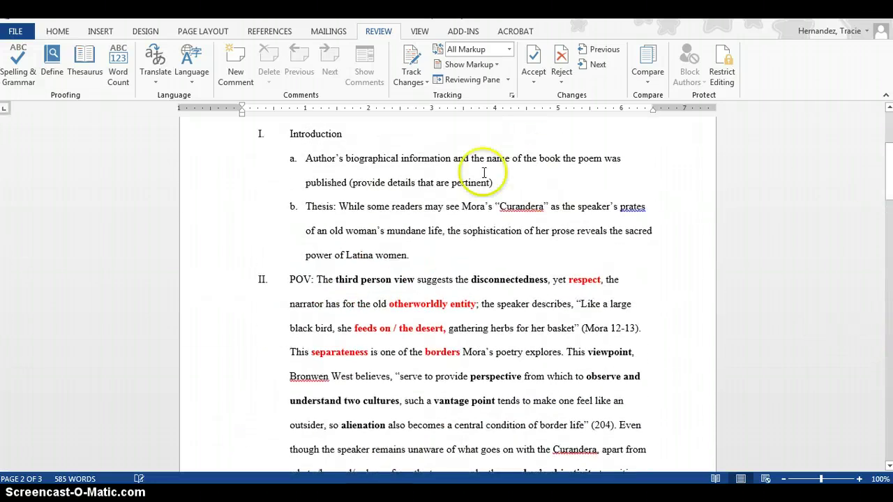
pyautogui.click(422, 257)
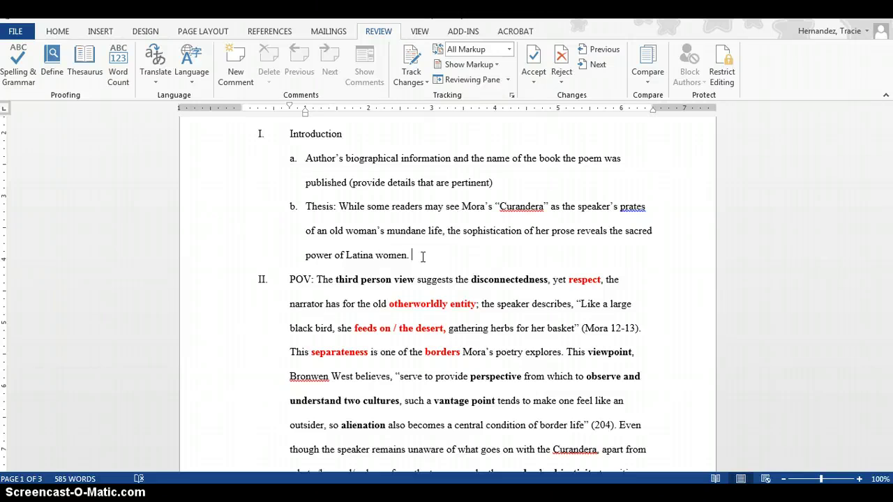
pyautogui.moveTo(889, 175); pyautogui.dragTo(889, 415)
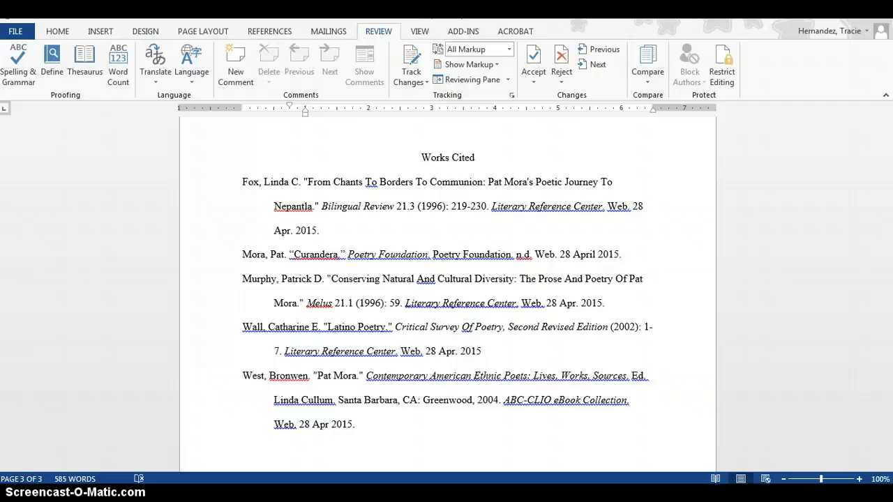
pyautogui.hotkey('alt', 'Tab')
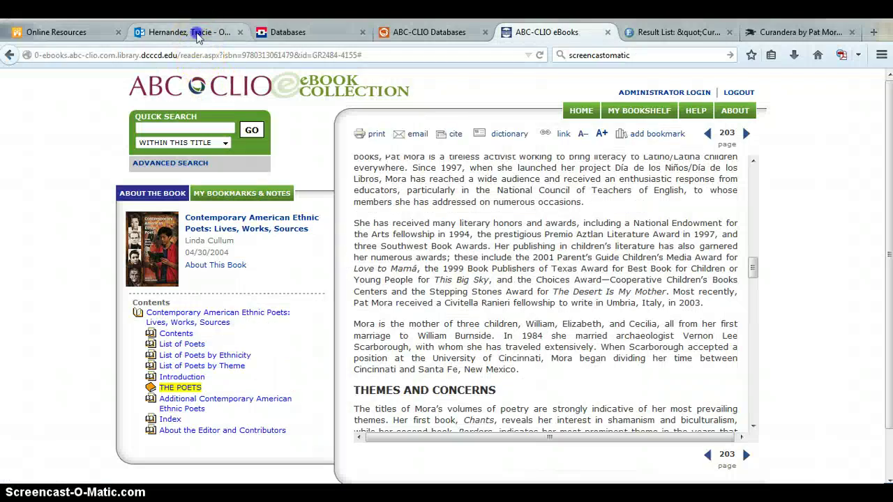
pyautogui.click(197, 35)
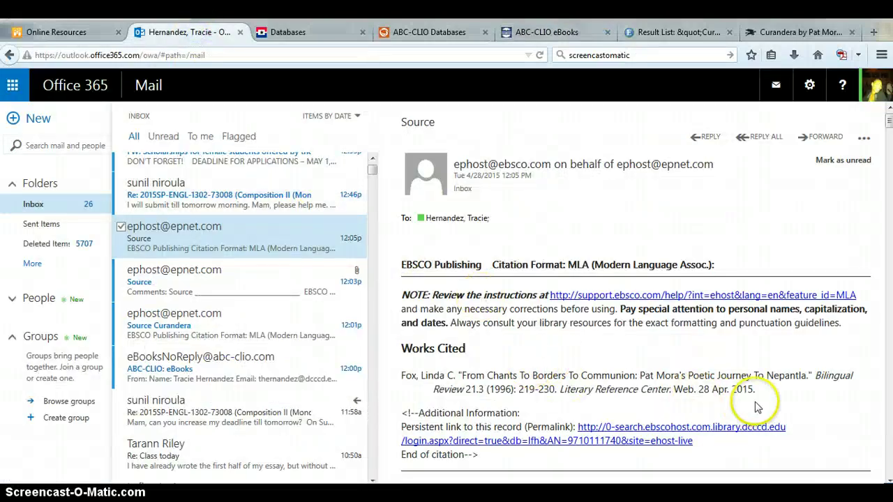
pyautogui.moveTo(763, 393); pyautogui.dragTo(392, 371)
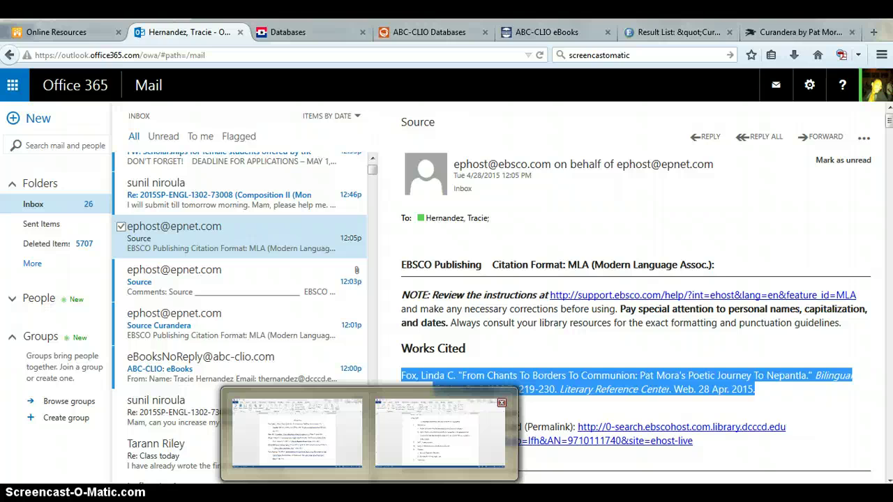
pyautogui.hotkey('alt', 'Tab')
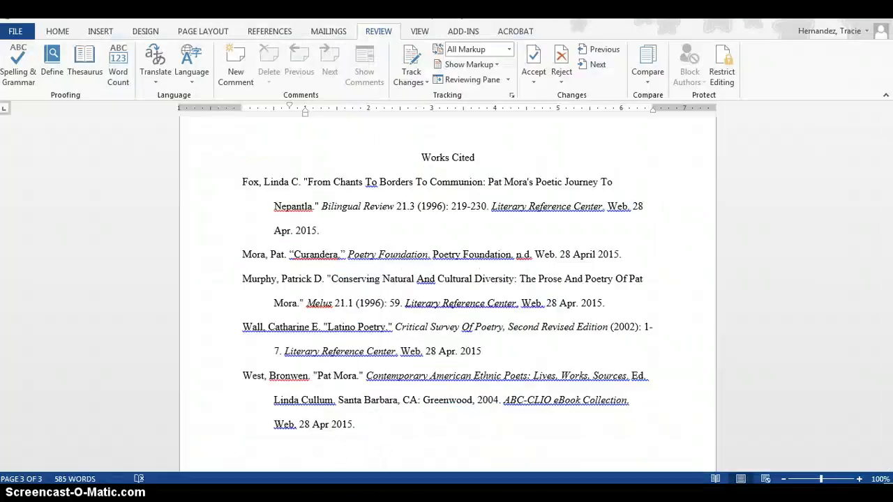
# - Select the Mora citation and last citation line, run the grammar check, then edit the page-3 footer
pyautogui.click(454, 401)
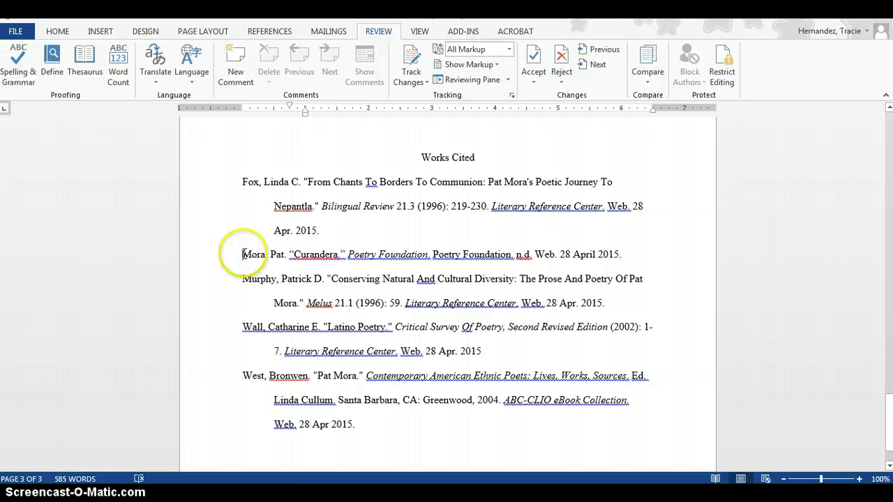
pyautogui.moveTo(242, 256); pyautogui.dragTo(649, 267)
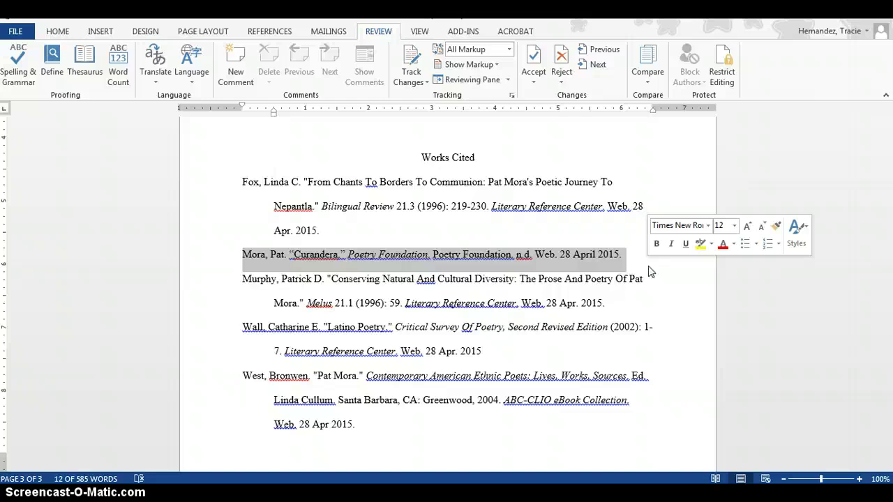
pyautogui.click(109, 461)
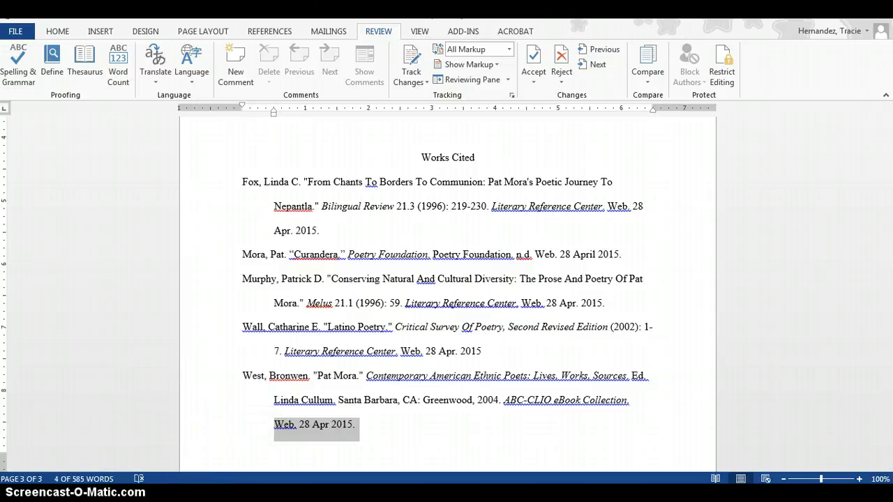
pyautogui.click(138, 479)
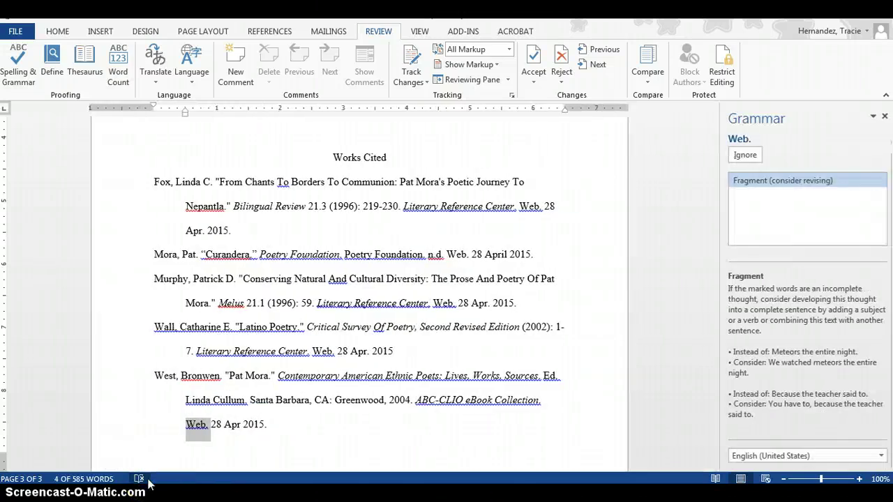
pyautogui.doubleClick(150, 461)
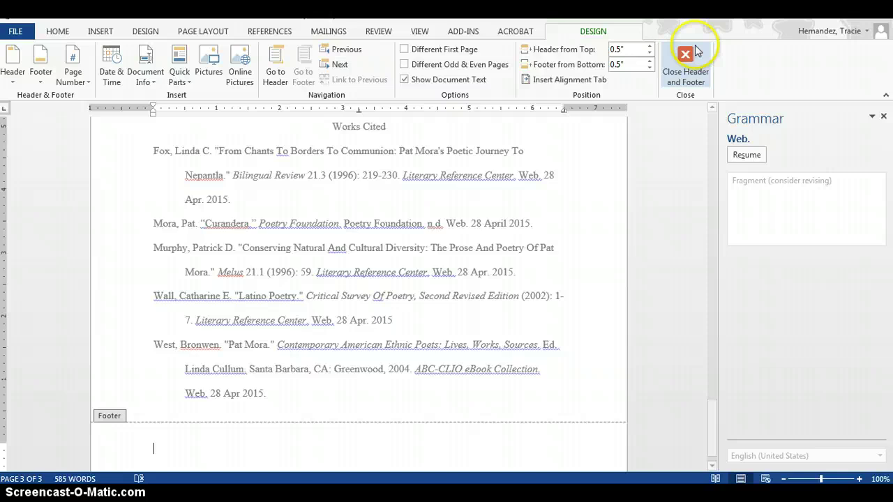